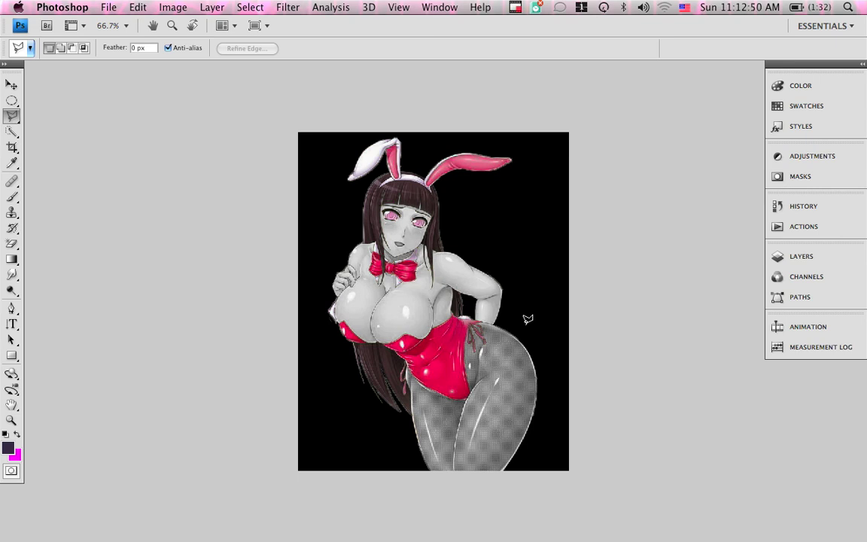
# - Step back in History to the Replace Color state, undoing the Deselect so the figure is selected again
pyautogui.click(795, 207)
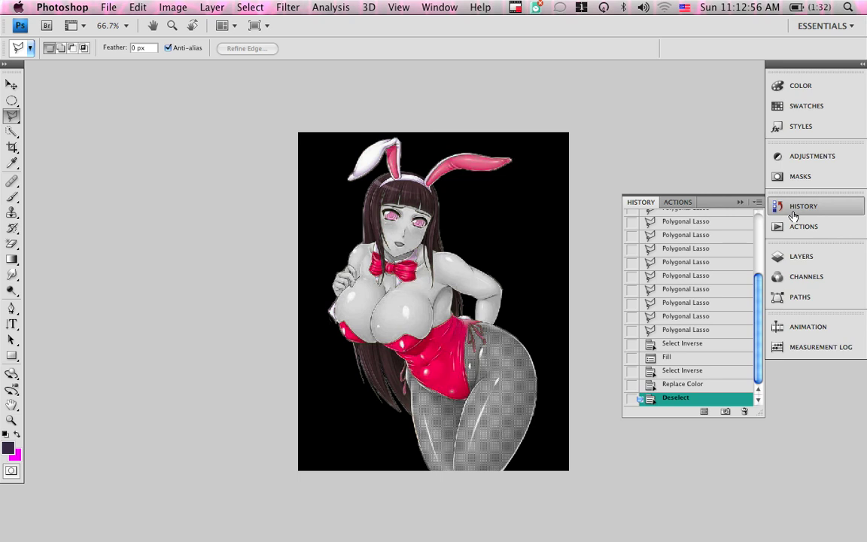
pyautogui.click(707, 384)
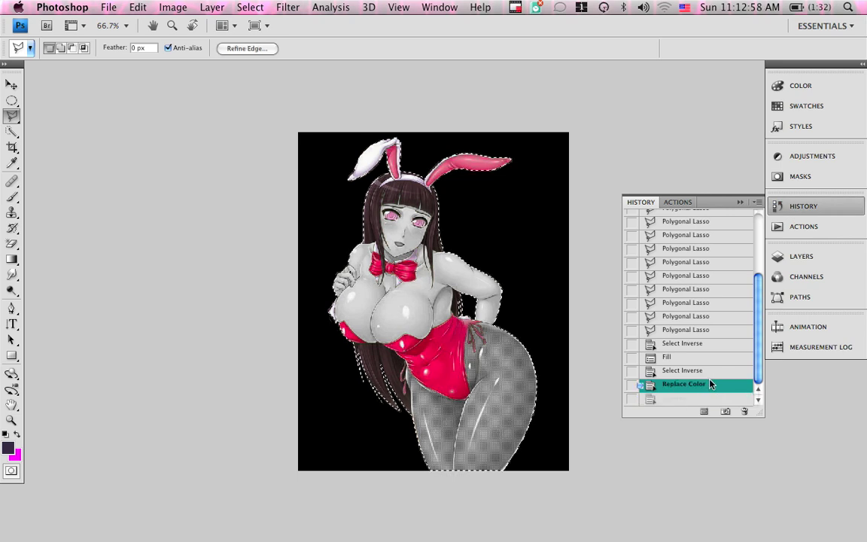
pyautogui.click(804, 205)
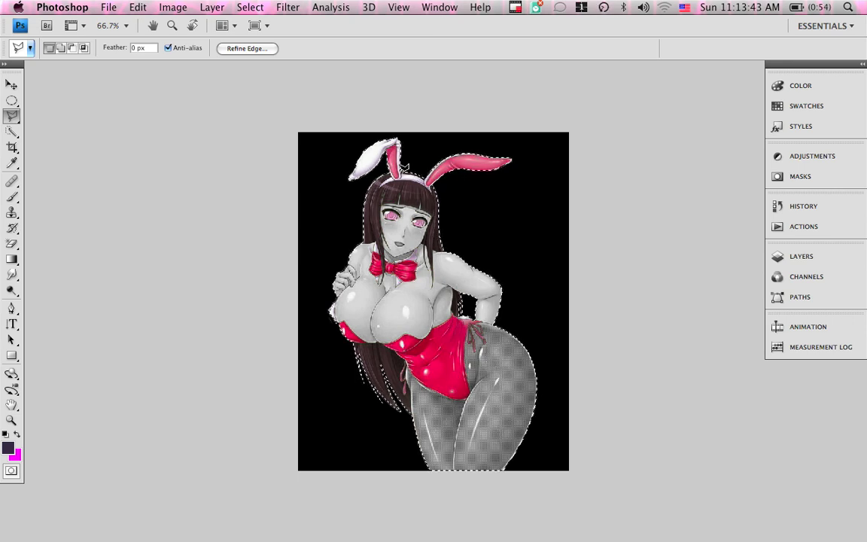
pyautogui.click(13, 131)
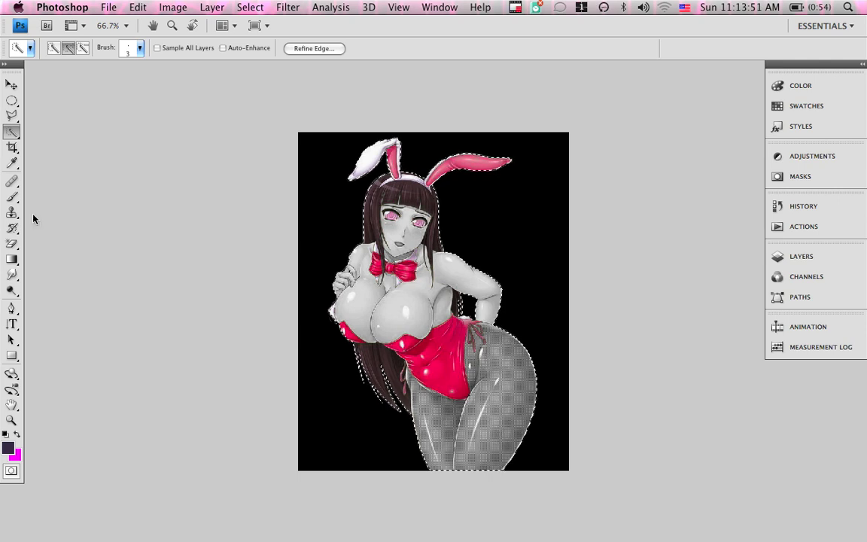
# - Zoom to 200% with the Polygonal Lasso and subtract a small area near the hip from the selection
pyautogui.click(8, 118)
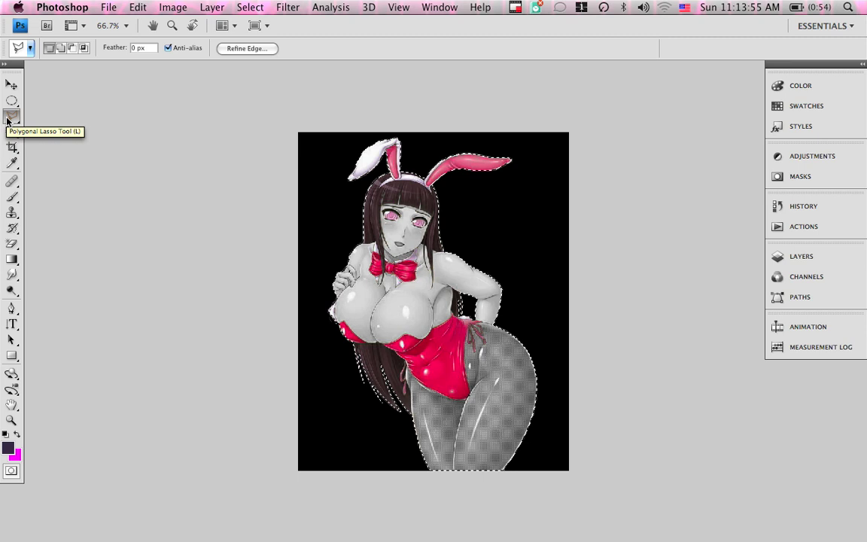
pyautogui.press('super+equal')
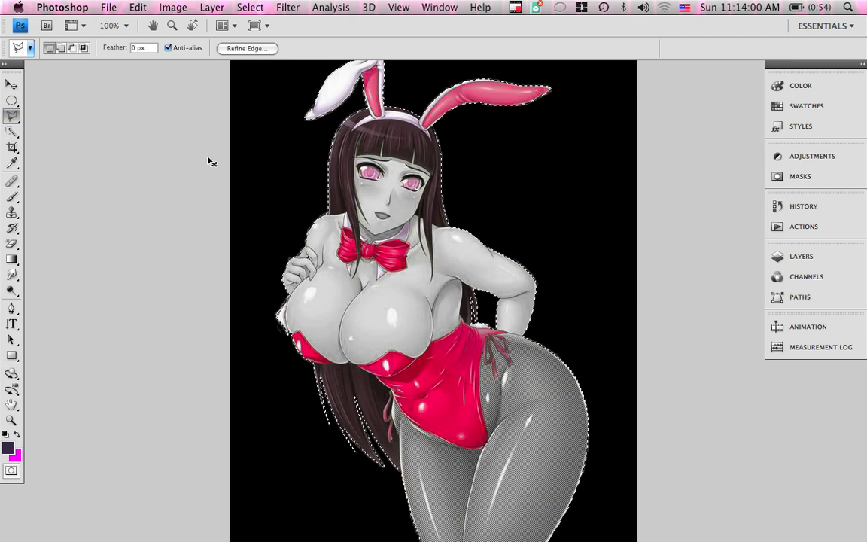
pyautogui.press('super+equal')
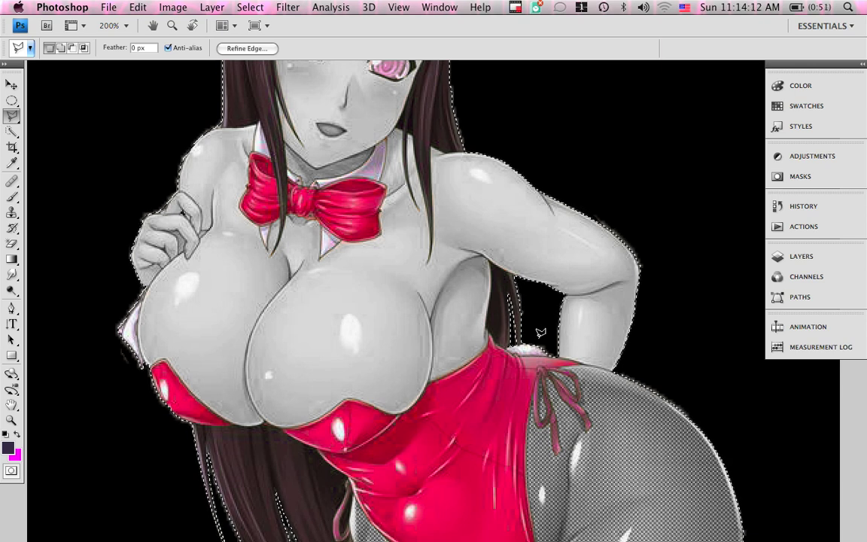
pyautogui.press('alt')
pyautogui.moveTo(552, 340); pyautogui.dragTo(537, 340)
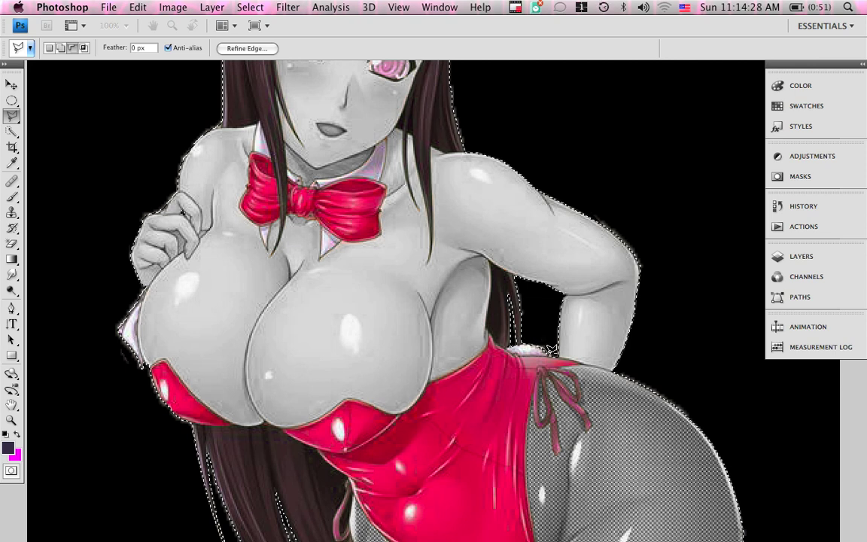
pyautogui.click(527, 354)
pyautogui.press('super+c')
# - Add the area by the hand on the hip back into the selection, then zoom out
pyautogui.press('shift')
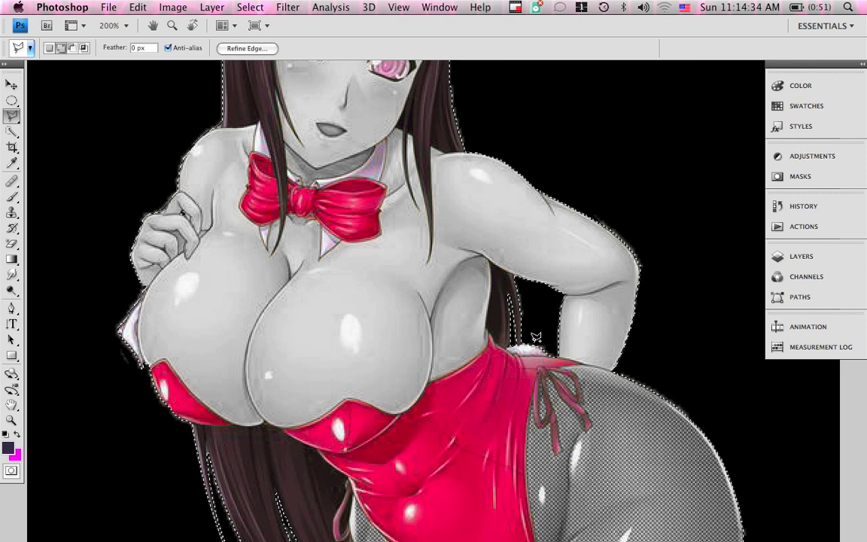
pyautogui.keyDown('shift'); pyautogui.click(538, 340); pyautogui.keyUp('shift')
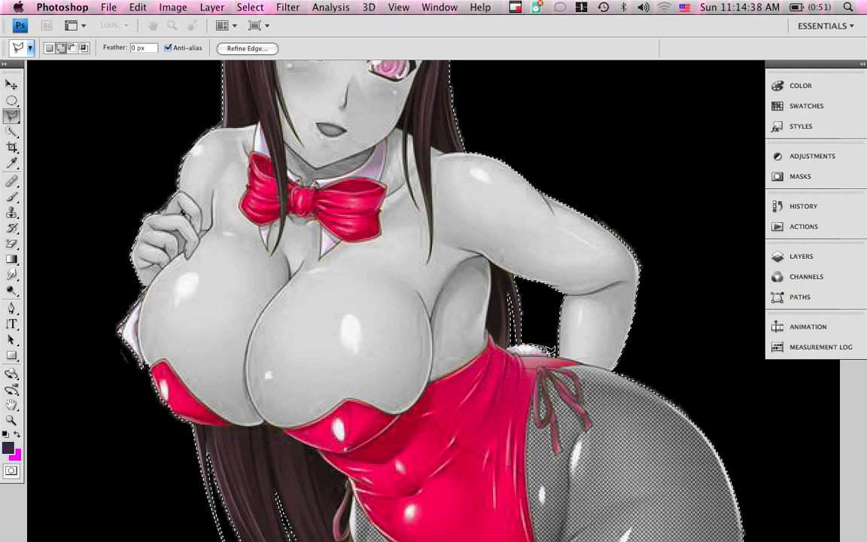
pyautogui.doubleClick(535, 361)
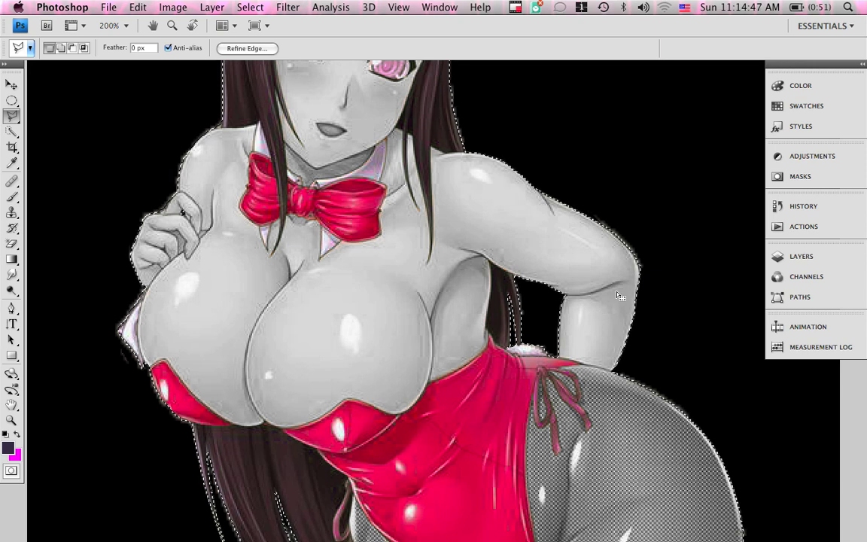
pyautogui.scroll(5, 542, 248)
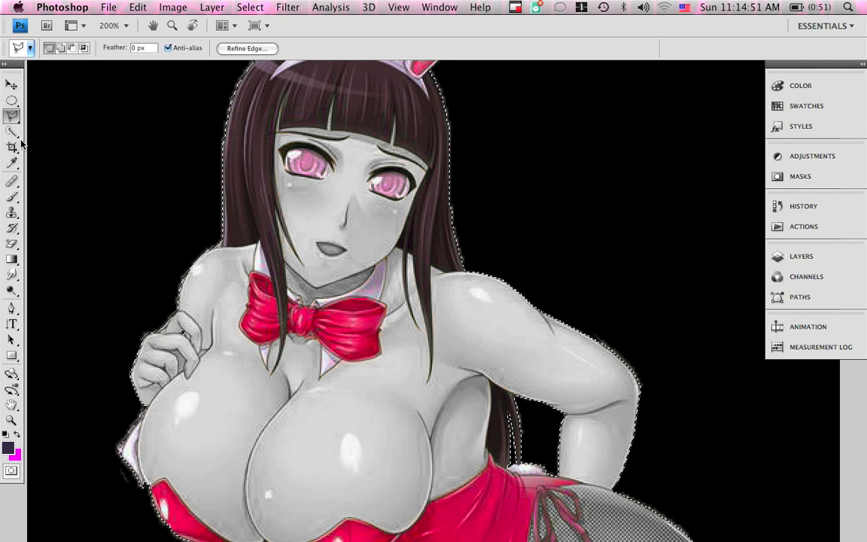
pyautogui.press('super+minus')
pyautogui.press('super+minus')
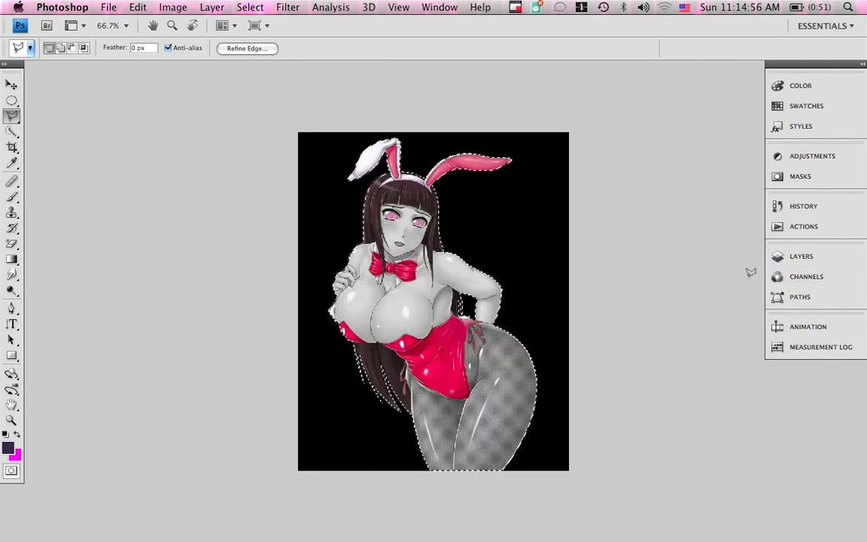
# - Copy the selected figure and paste it onto a new Layer 1 above the Background
pyautogui.click(134, 6)
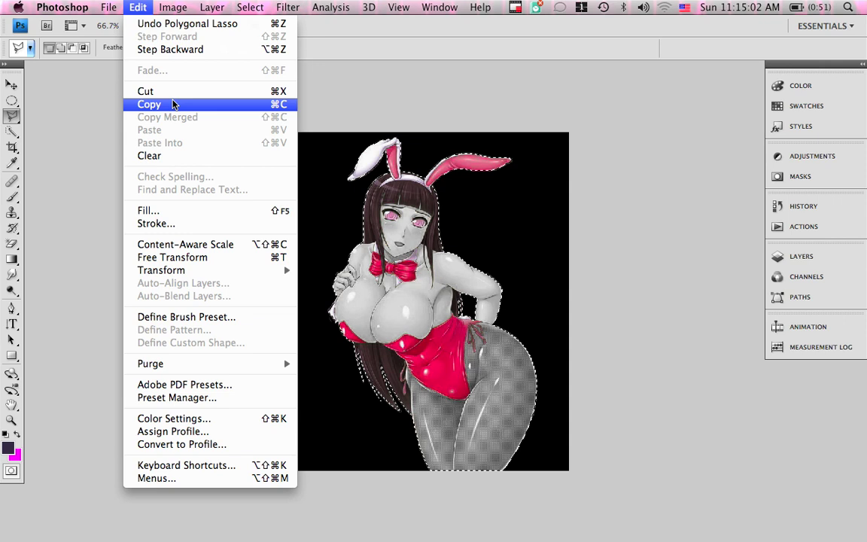
pyautogui.click(274, 106)
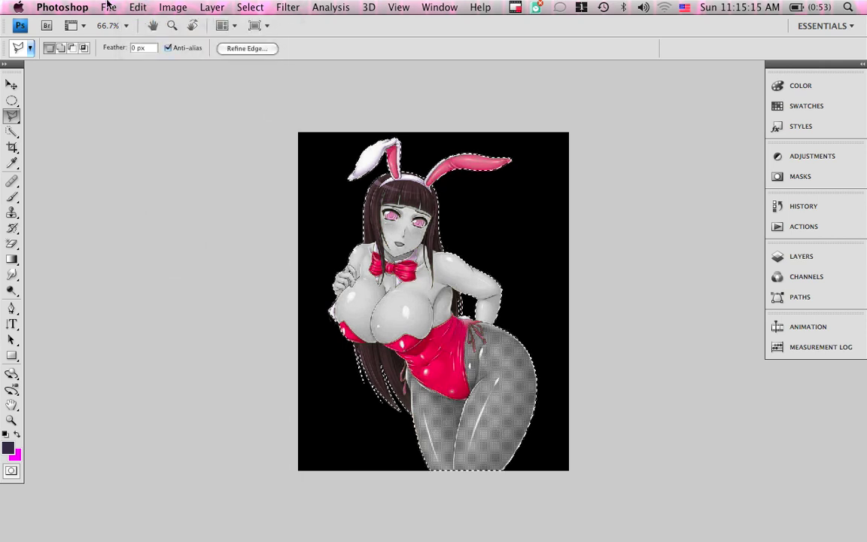
pyautogui.click(136, 7)
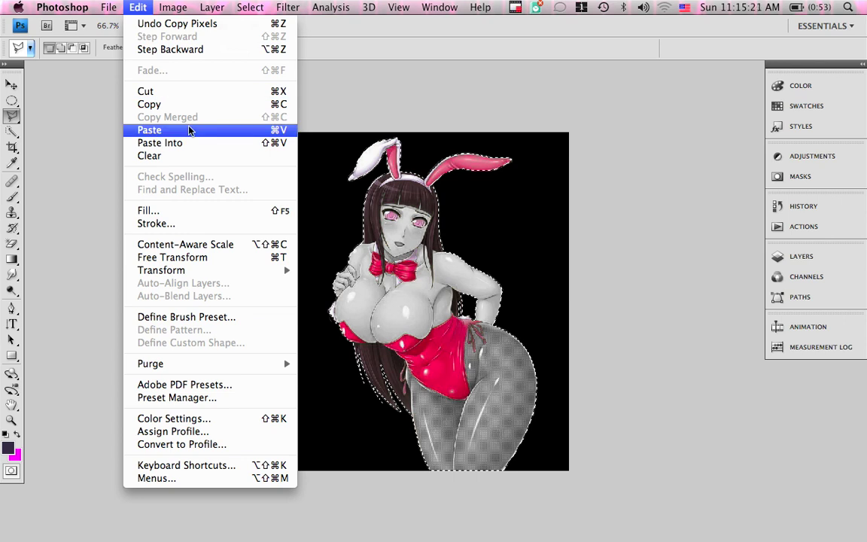
pyautogui.click(283, 131)
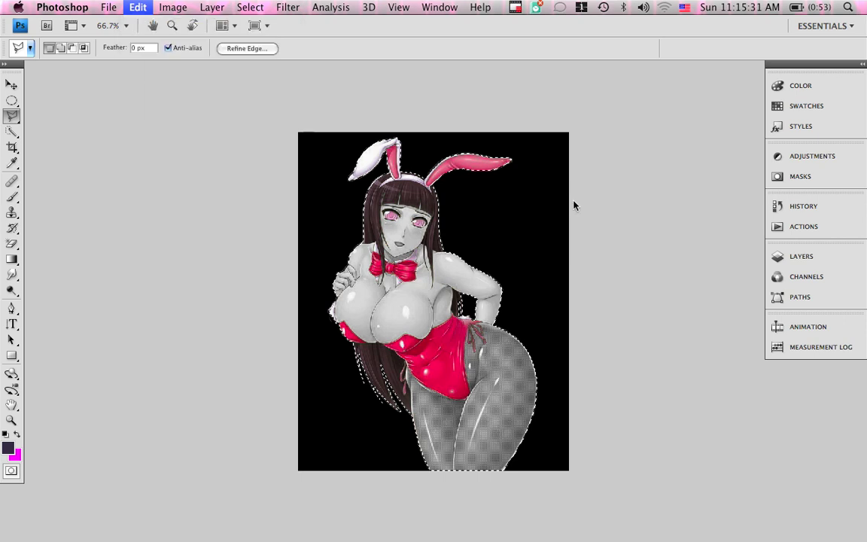
pyautogui.click(814, 257)
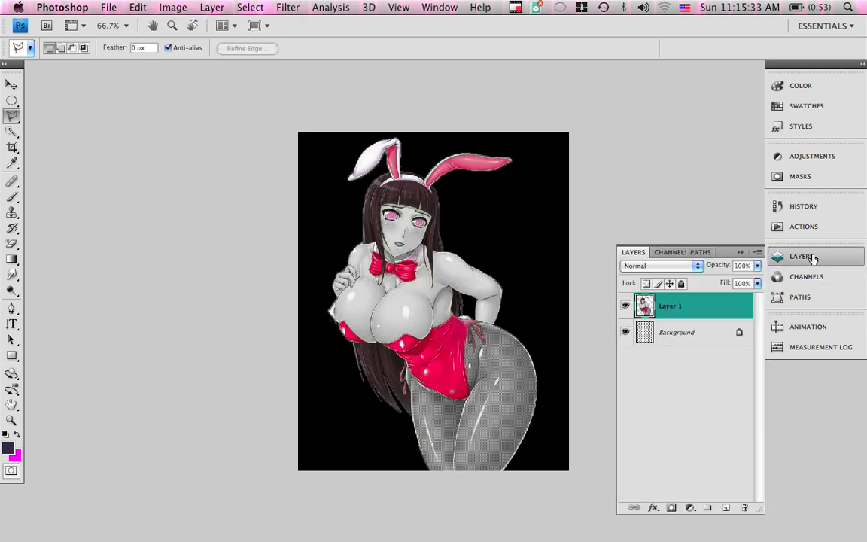
# - Check the cut-out by hiding and showing the Background, then enable Outer Glow on Layer 1
pyautogui.click(626, 335)
pyautogui.click(626, 334)
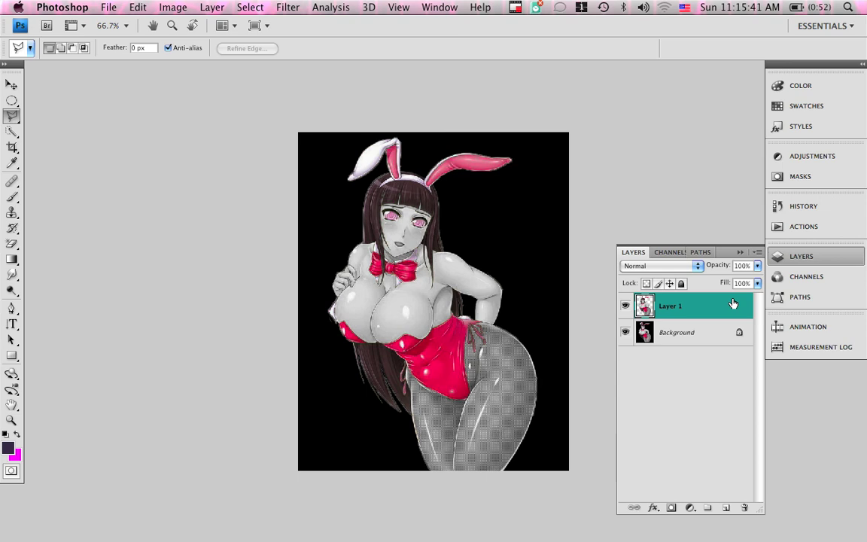
pyautogui.doubleClick(734, 302)
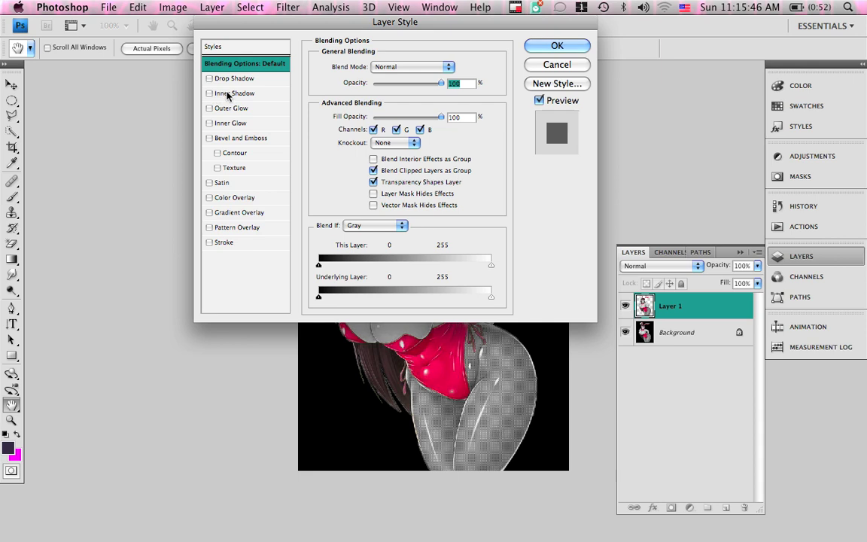
pyautogui.moveTo(316, 23); pyautogui.dragTo(139, 5)
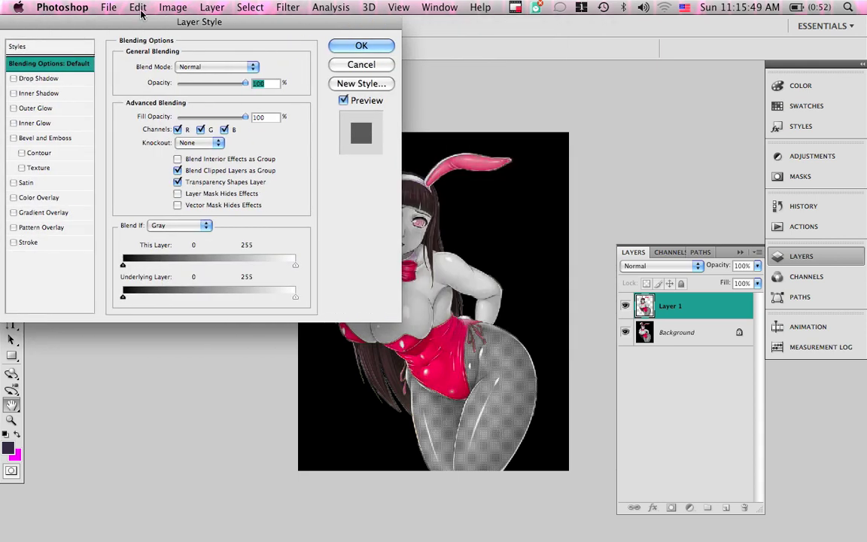
pyautogui.click(76, 109)
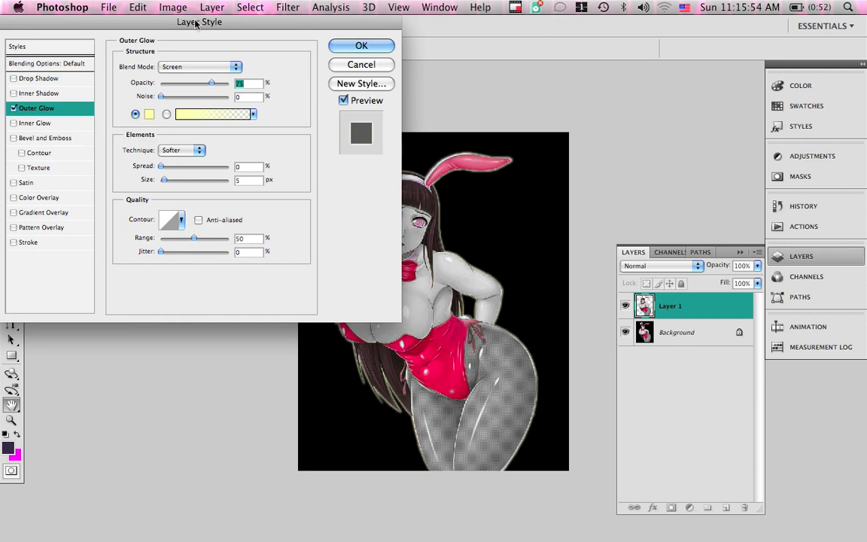
pyautogui.moveTo(190, 18); pyautogui.dragTo(123, 17)
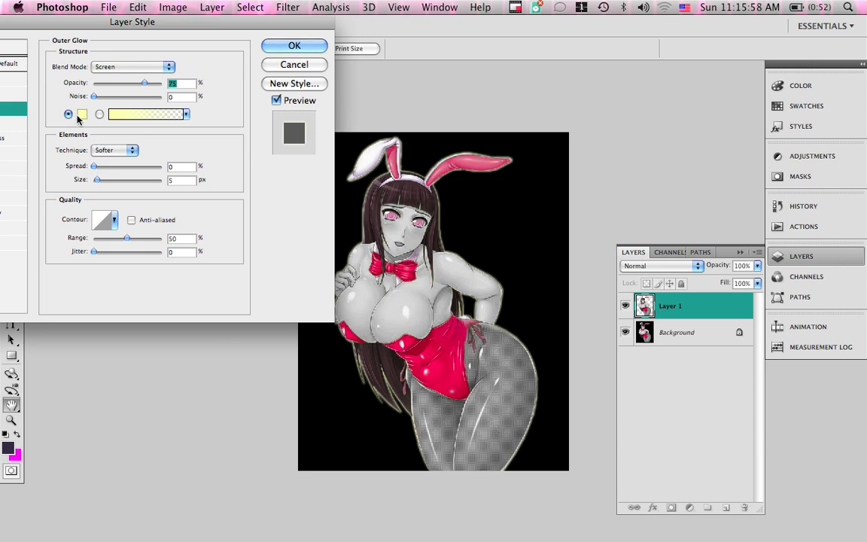
# - Try the Transparent Rainbow gradient for Layer 1's outer glow
pyautogui.click(153, 116)
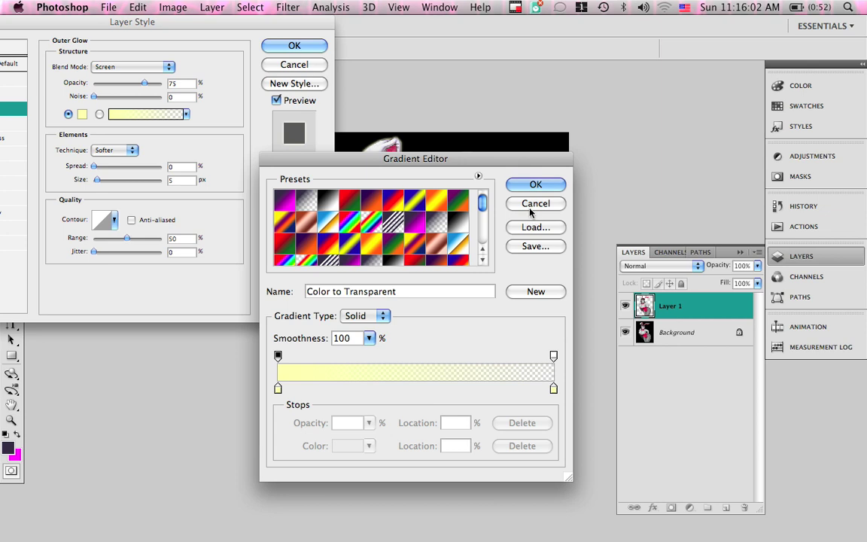
pyautogui.scroll(-5, 435, 198)
pyautogui.scroll(2, 440, 234)
pyautogui.click(395, 195)
pyautogui.click(539, 185)
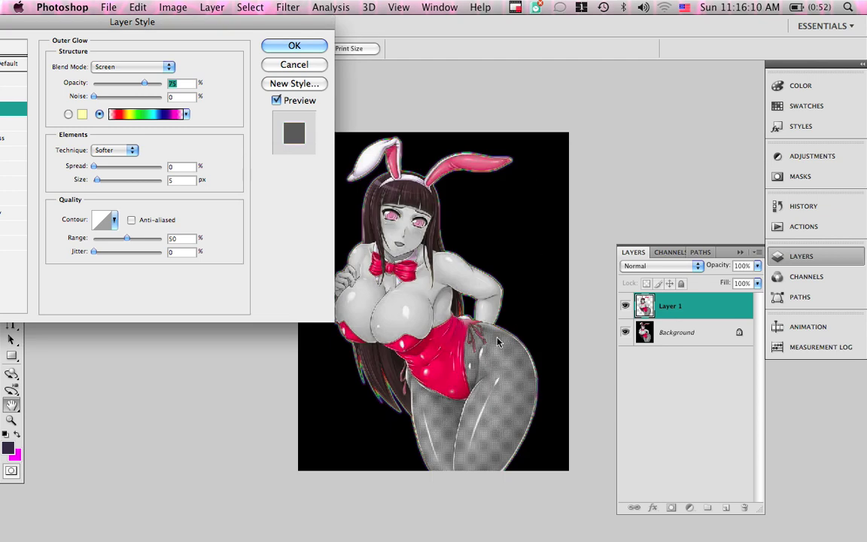
# - Switch the outer glow to solid white, widen it to 18 px, and apply it
pyautogui.click(82, 114)
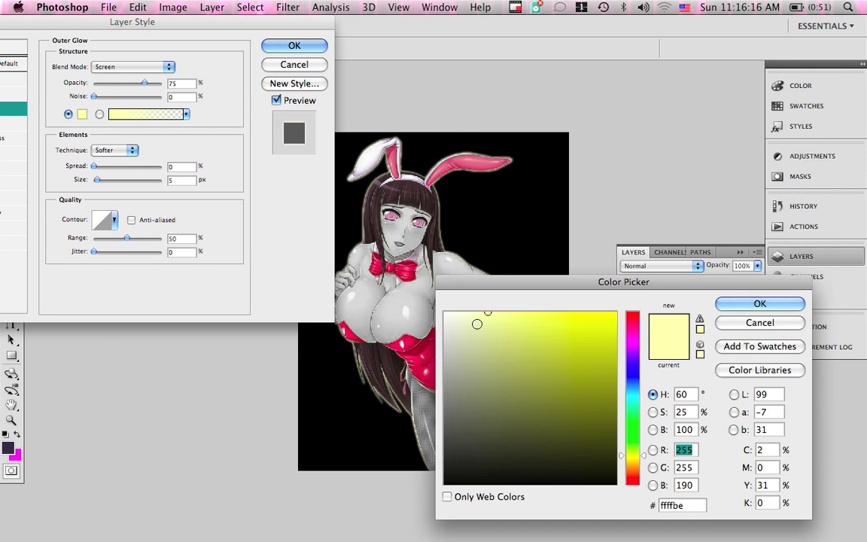
pyautogui.moveTo(473, 317); pyautogui.dragTo(432, 308)
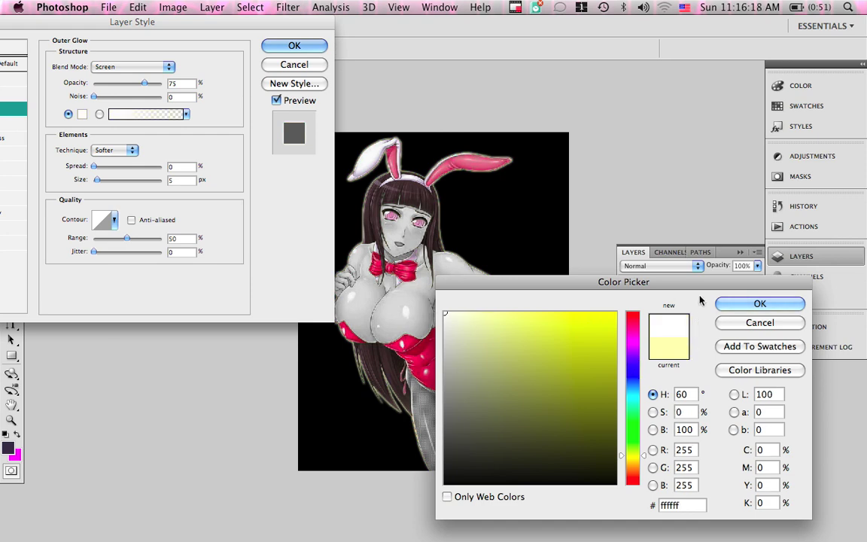
pyautogui.click(753, 303)
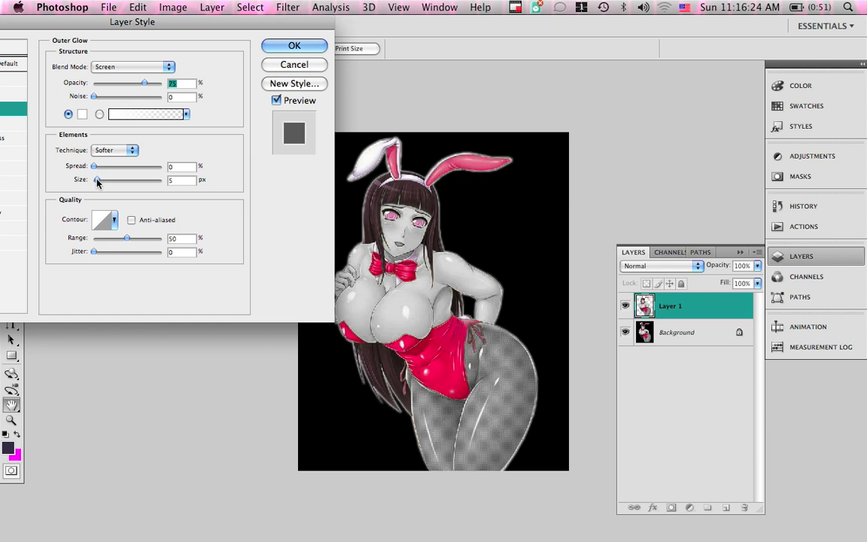
pyautogui.moveTo(97, 182)
pyautogui.mouseDown()
pyautogui.moveTo(97, 167)
pyautogui.moveTo(117, 172)
pyautogui.moveTo(97, 176)
pyautogui.mouseUp()
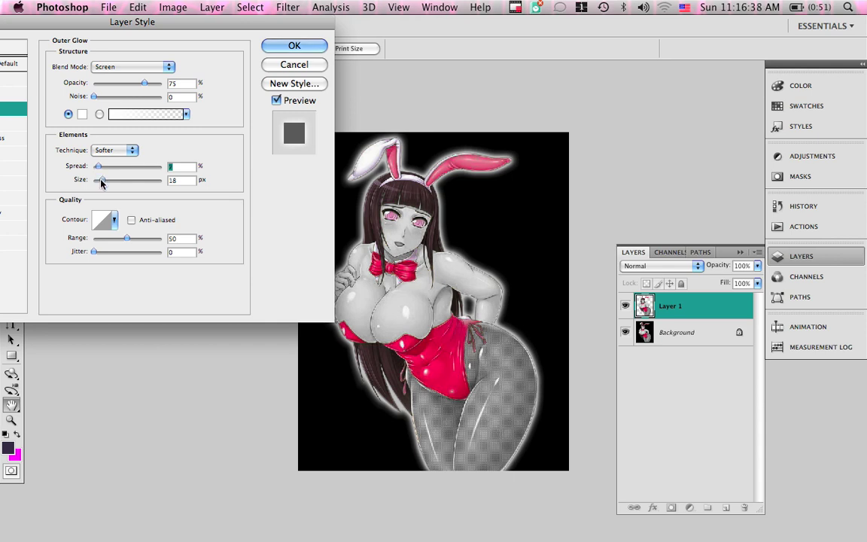
pyautogui.click(294, 48)
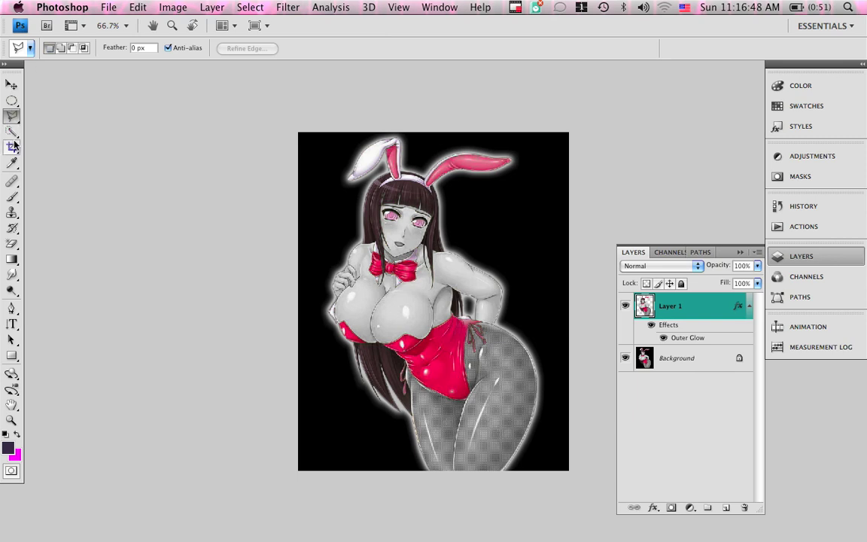
# - Switch to the Brush tool and pick the 832 px starburst preset from the brush presets
pyautogui.click(12, 198)
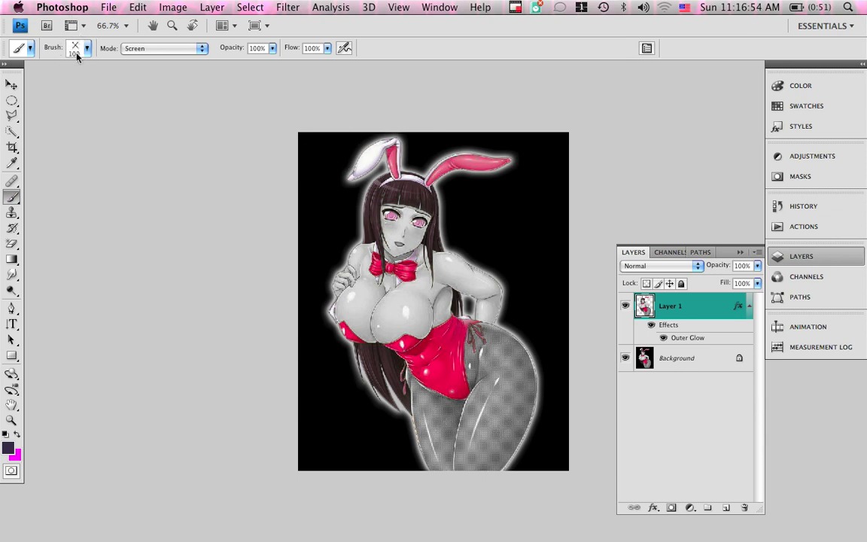
pyautogui.click(73, 48)
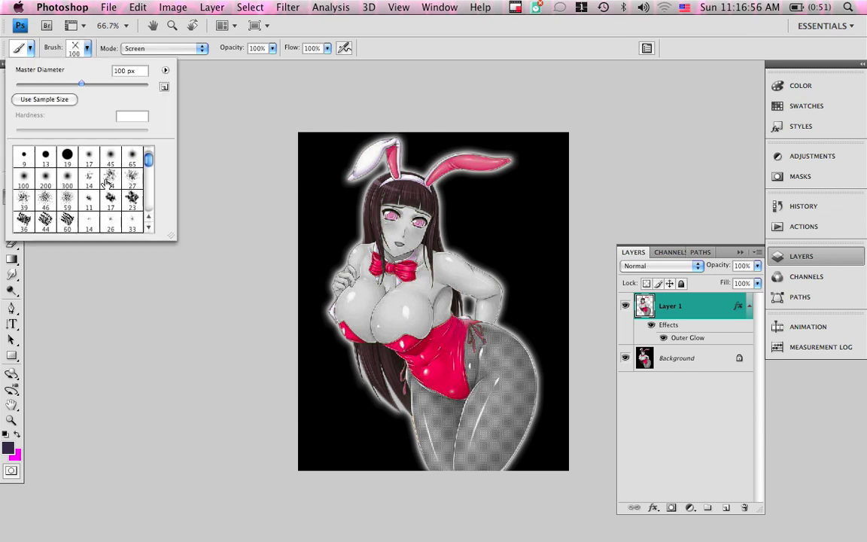
pyautogui.scroll(-5, 83, 173)
pyautogui.scroll(-1, 74, 165)
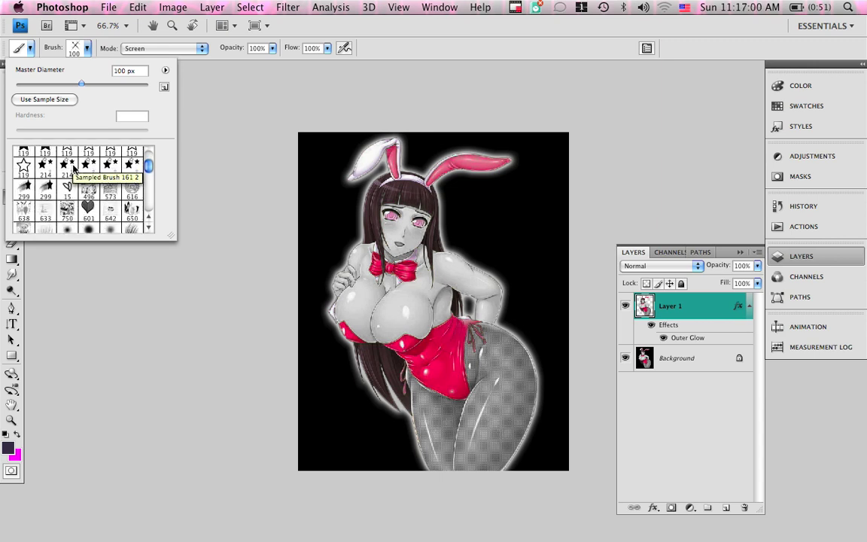
pyautogui.scroll(-2, 75, 173)
pyautogui.scroll(-3, 80, 180)
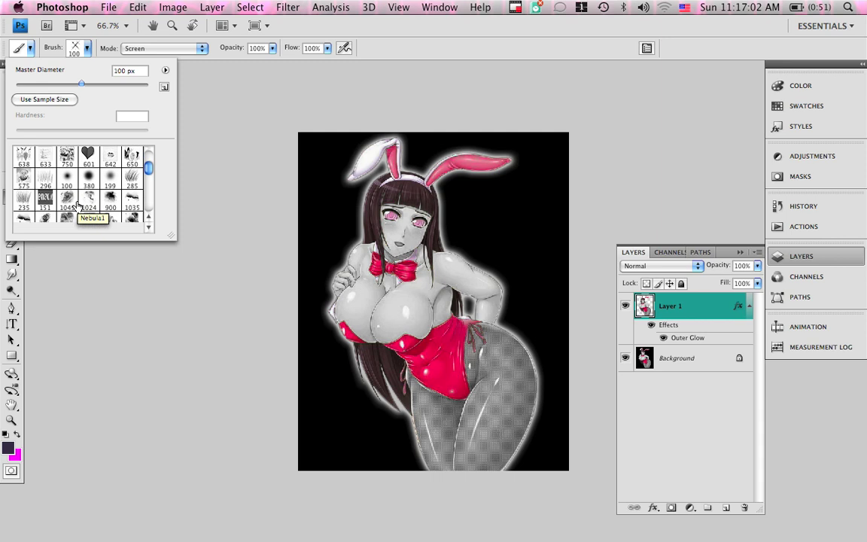
pyautogui.scroll(-2, 78, 206)
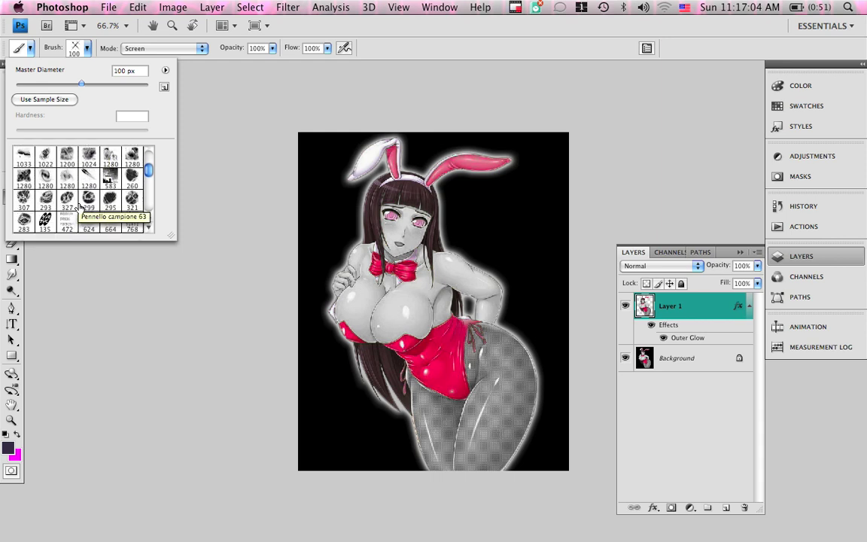
pyautogui.scroll(-5, 81, 201)
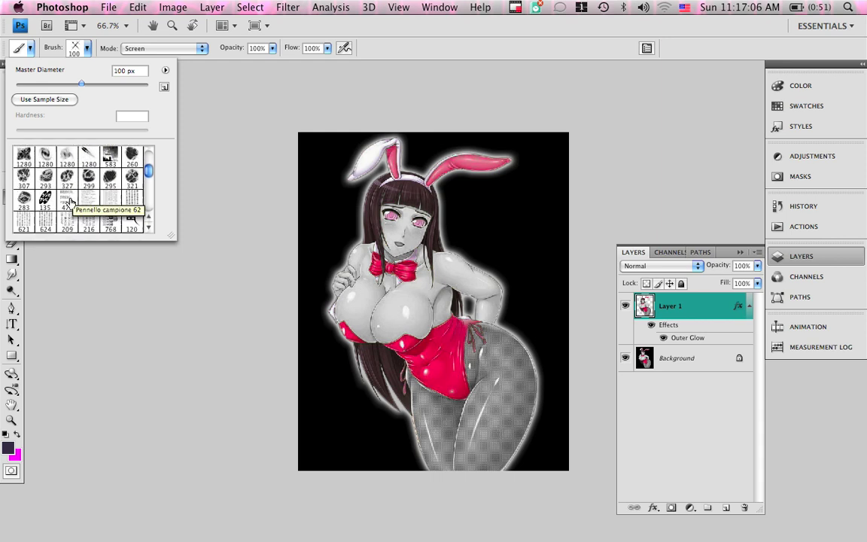
pyautogui.scroll(-8, 69, 199)
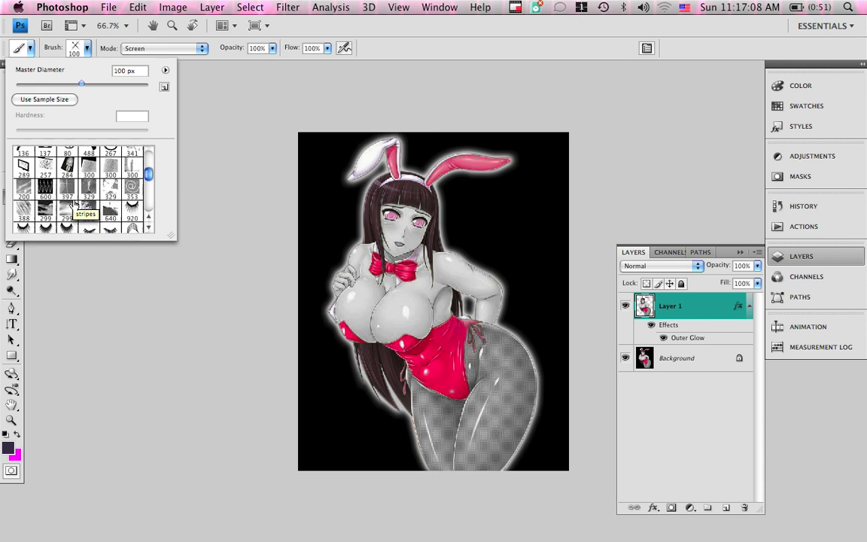
pyautogui.scroll(-6, 84, 208)
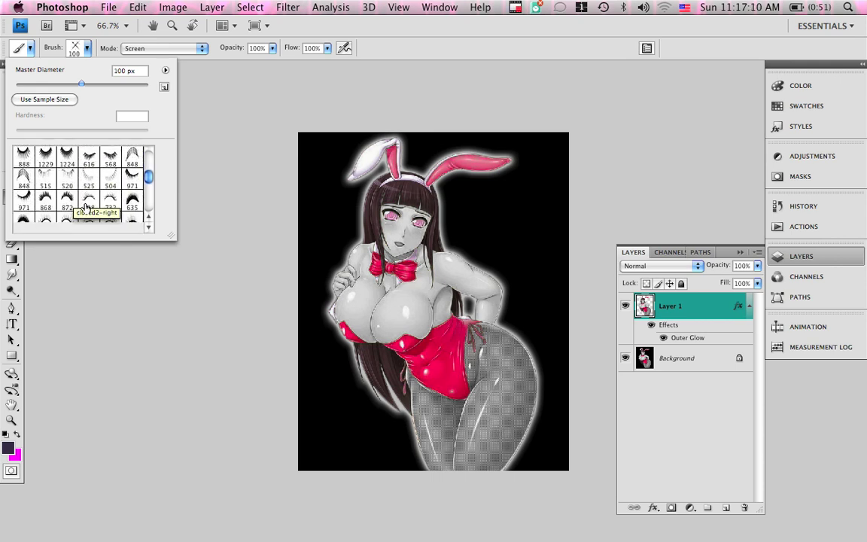
pyautogui.scroll(-5, 87, 204)
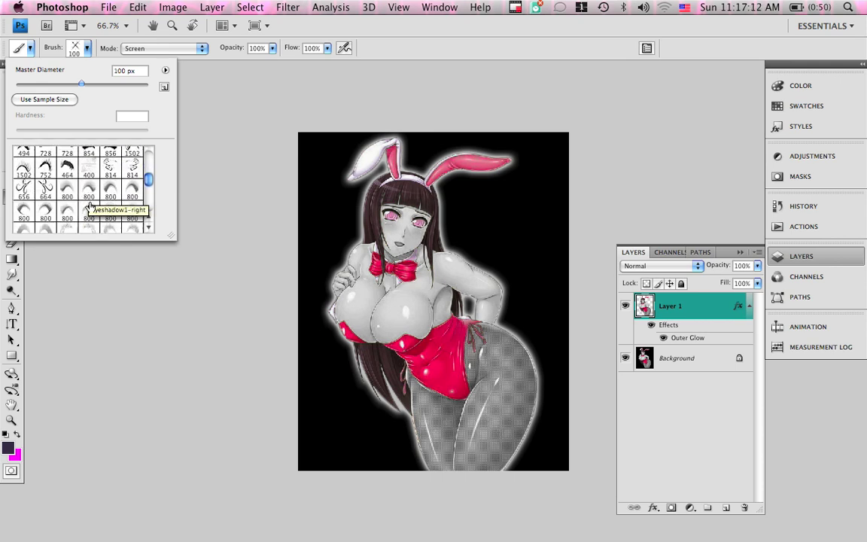
pyautogui.scroll(-6, 89, 203)
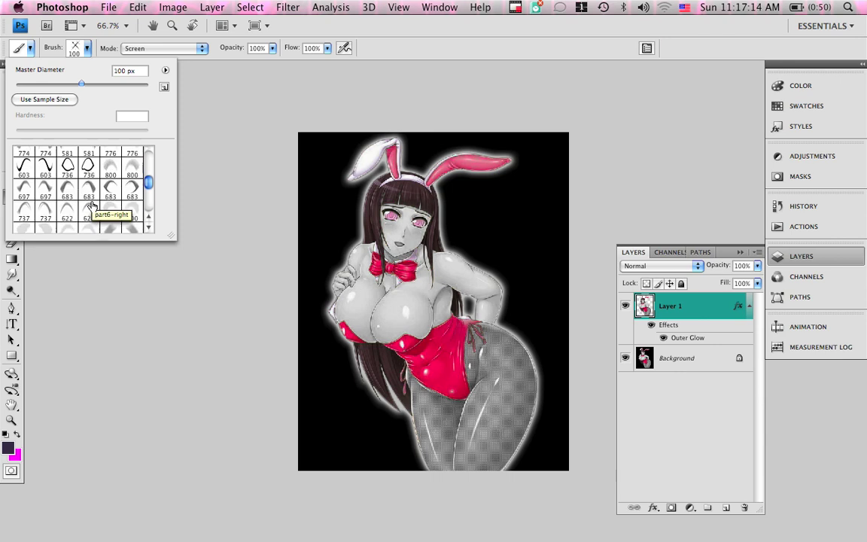
pyautogui.scroll(-6, 89, 203)
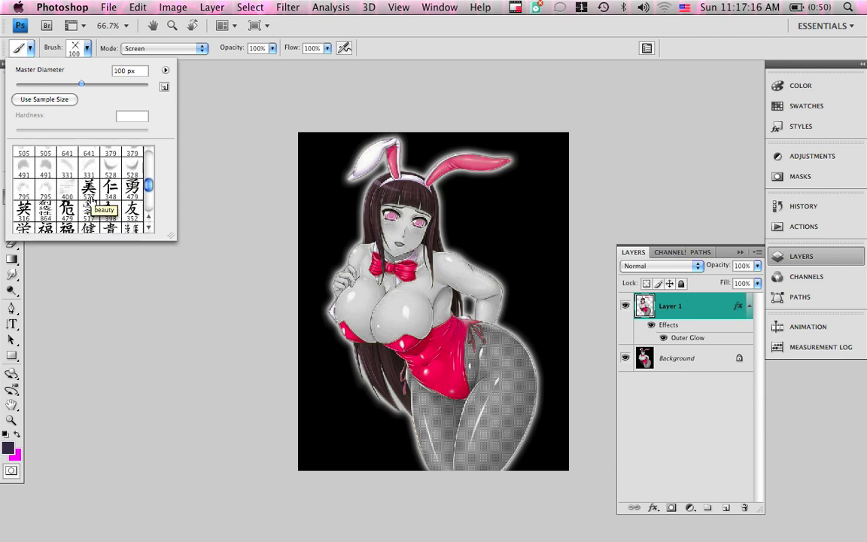
pyautogui.scroll(-2, 88, 201)
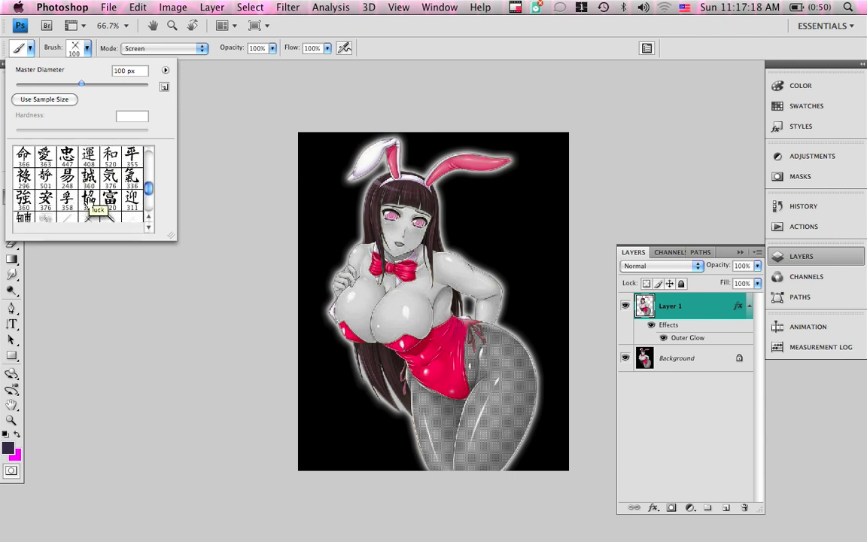
pyautogui.scroll(-4, 89, 201)
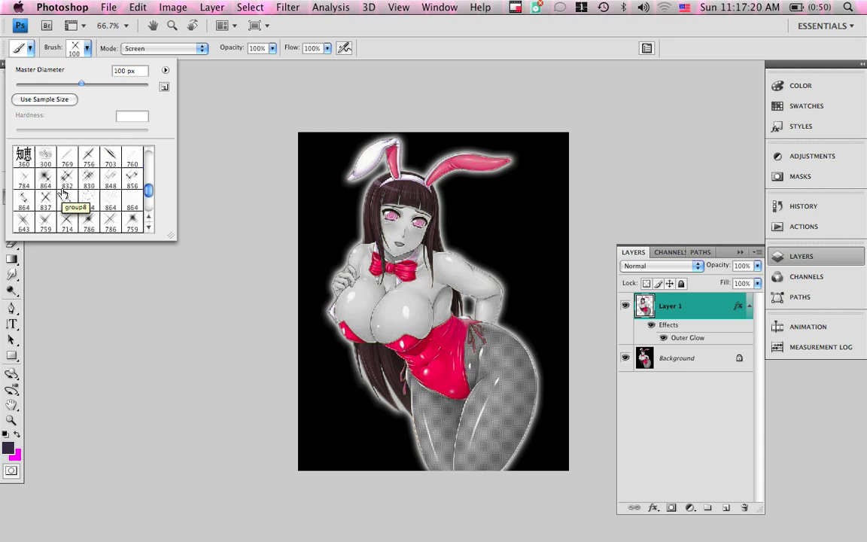
pyautogui.click(64, 179)
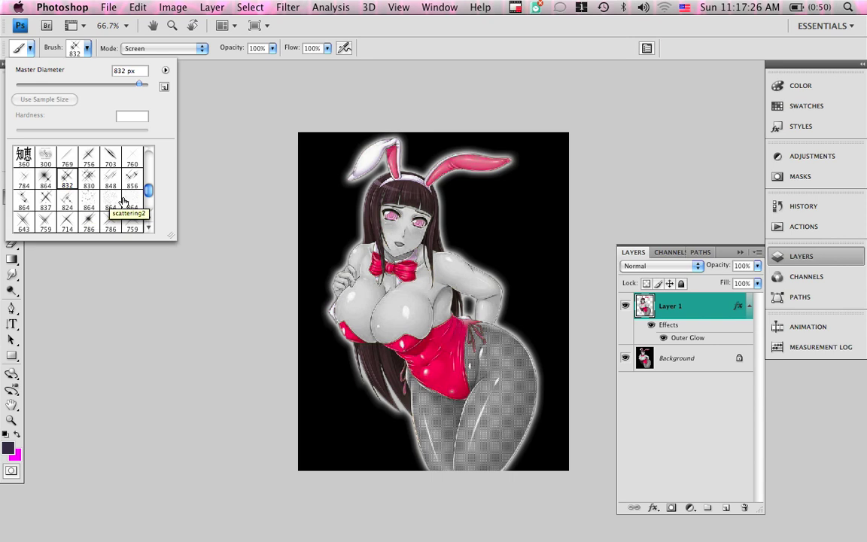
# - Choose the 864 px scattered sparkle brush and shrink it to 300 px
pyautogui.click(89, 200)
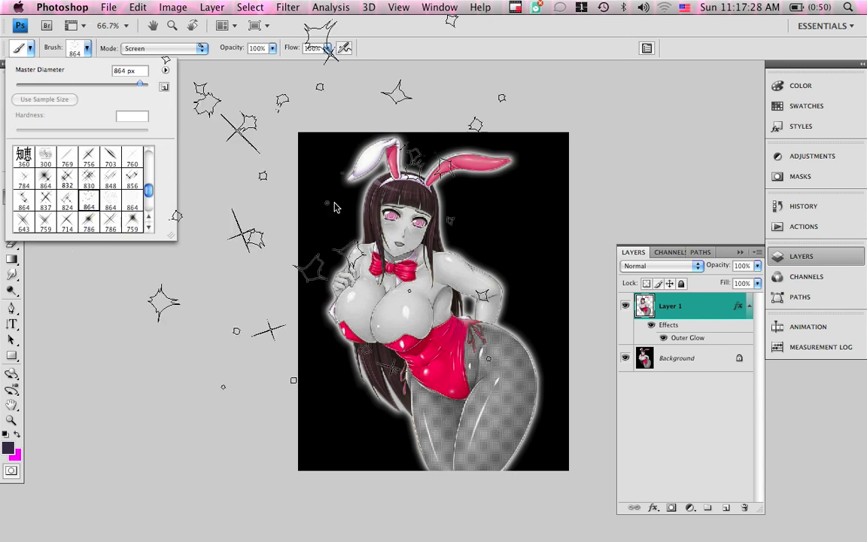
pyautogui.press('Return')
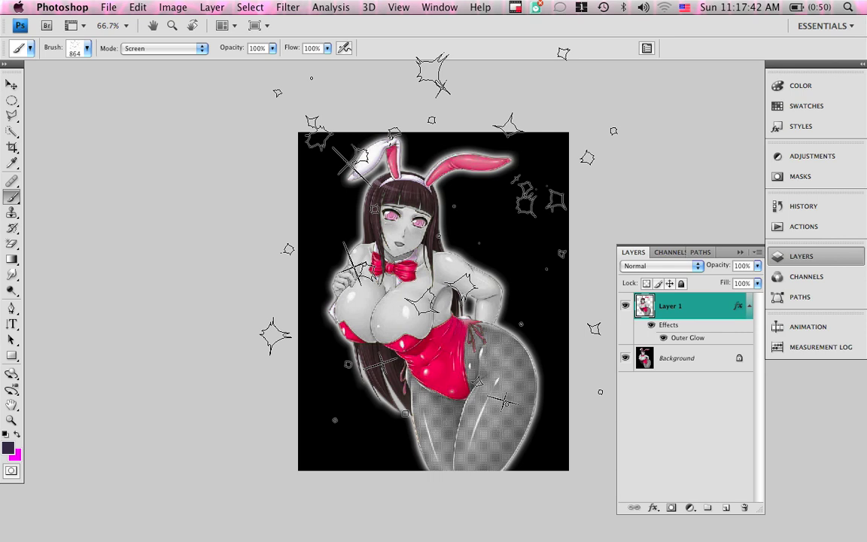
pyautogui.press('[')
pyautogui.press('[')
pyautogui.press('[')
pyautogui.press('[')
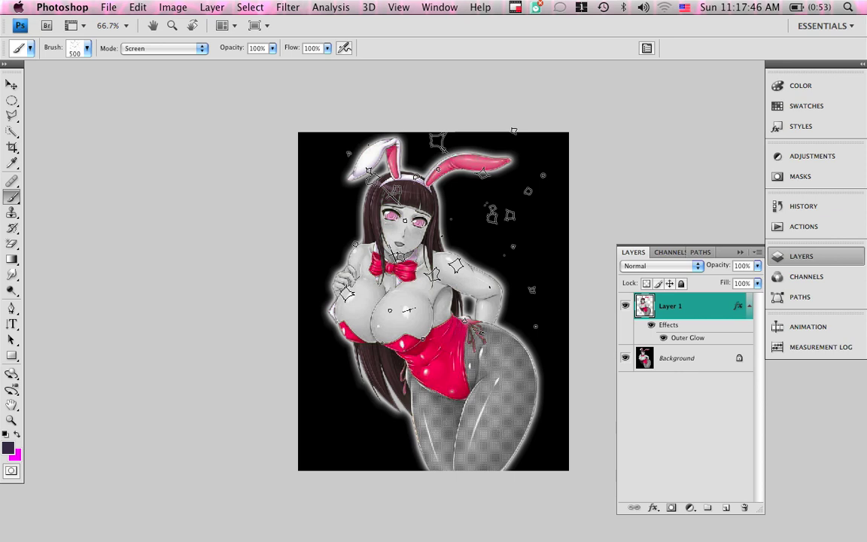
pyautogui.press('[')
pyautogui.press('[')
pyautogui.press('[')
pyautogui.press('[')
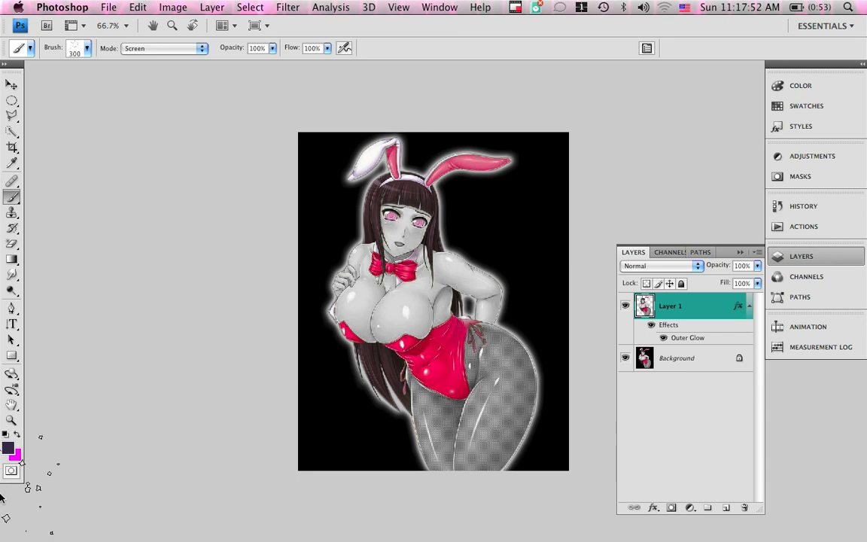
# - Set the foreground colour to pale lavender #afa3dc
pyautogui.click(8, 451)
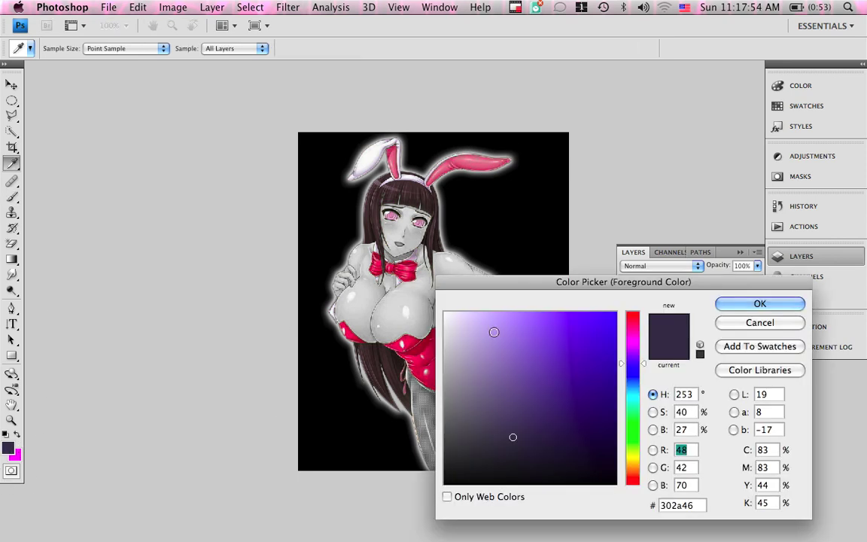
pyautogui.click(487, 339)
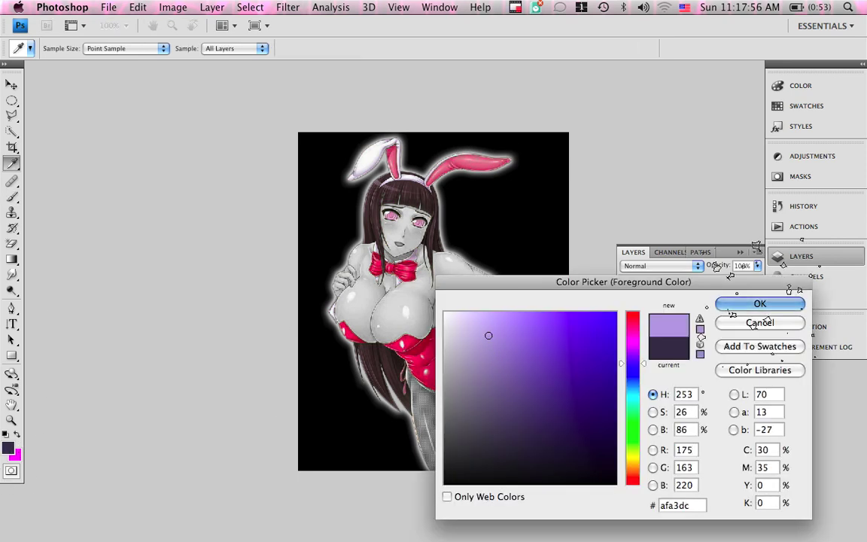
pyautogui.click(741, 302)
# - Keep the brush in Screen mode and paint lavender sparkles to the right of the figure's head
pyautogui.press('b')
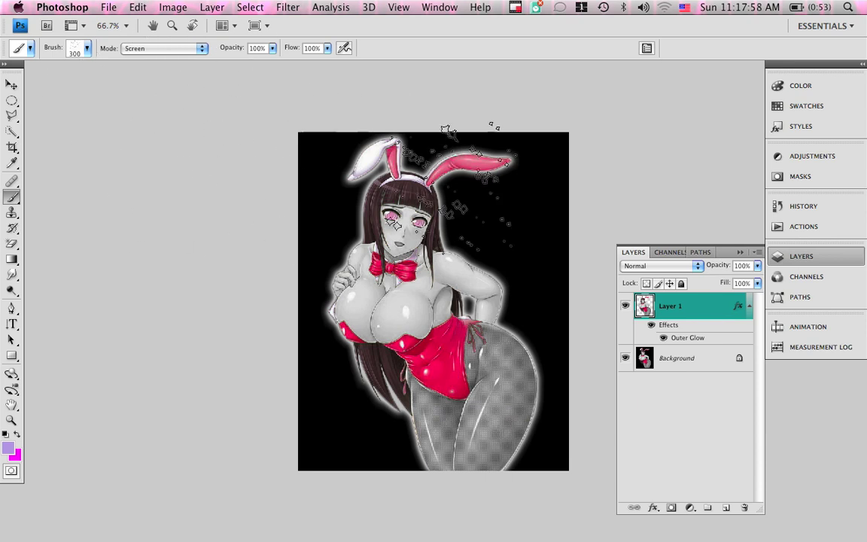
pyautogui.click(149, 50)
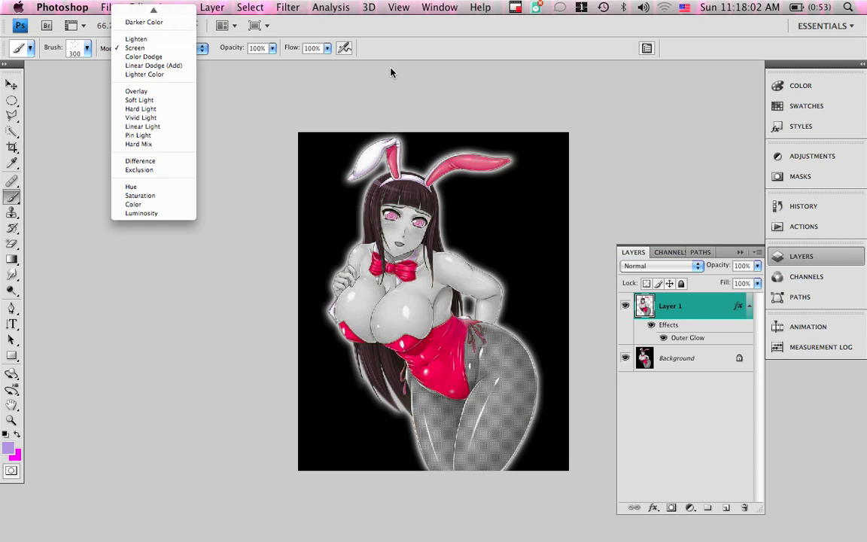
pyautogui.click(403, 35)
pyautogui.moveTo(481, 195); pyautogui.dragTo(520, 226)
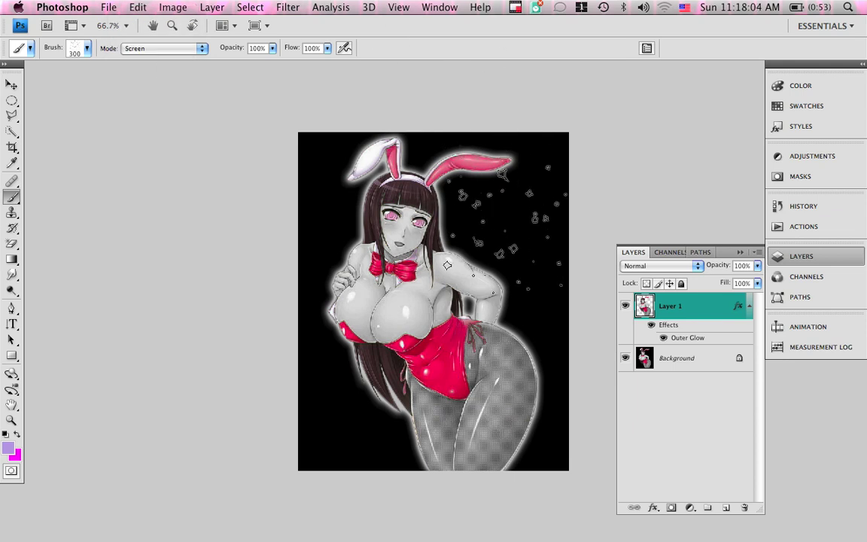